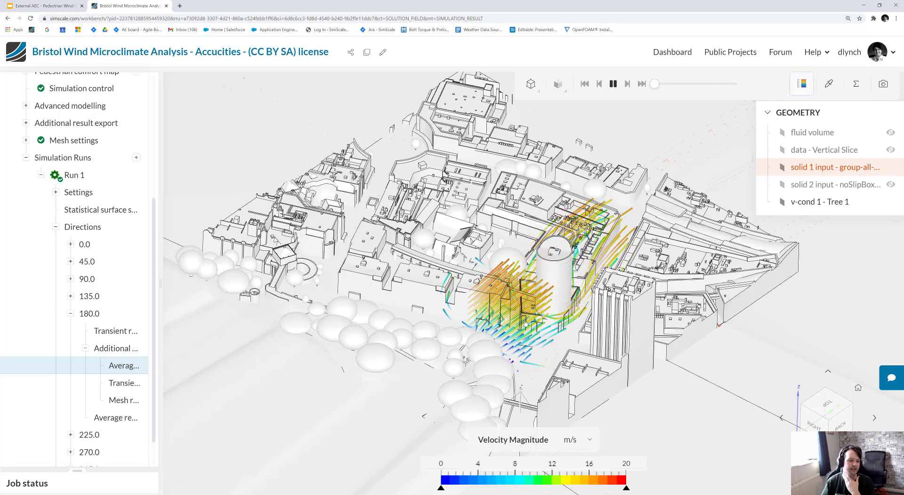
Expand the project's geometry list and look at the geometry import options without importing anything.
scroll(89, 264, "up", 5)
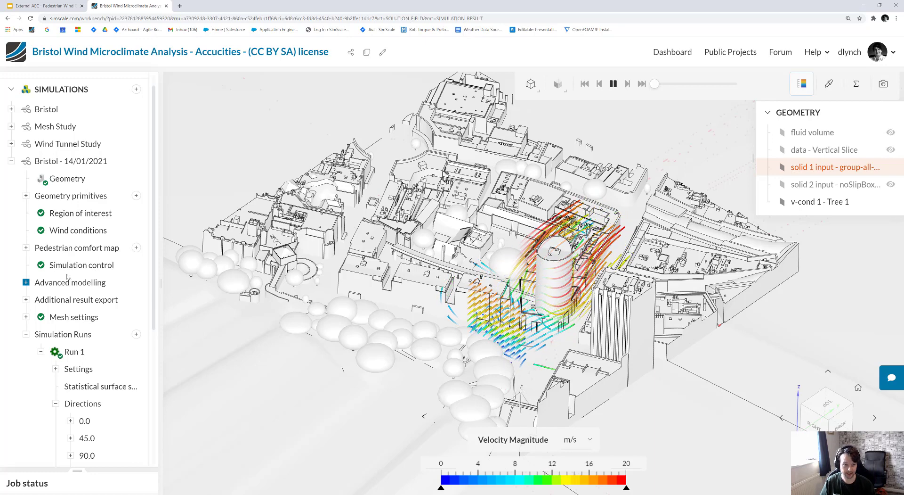
scroll(66, 172, "up", 1)
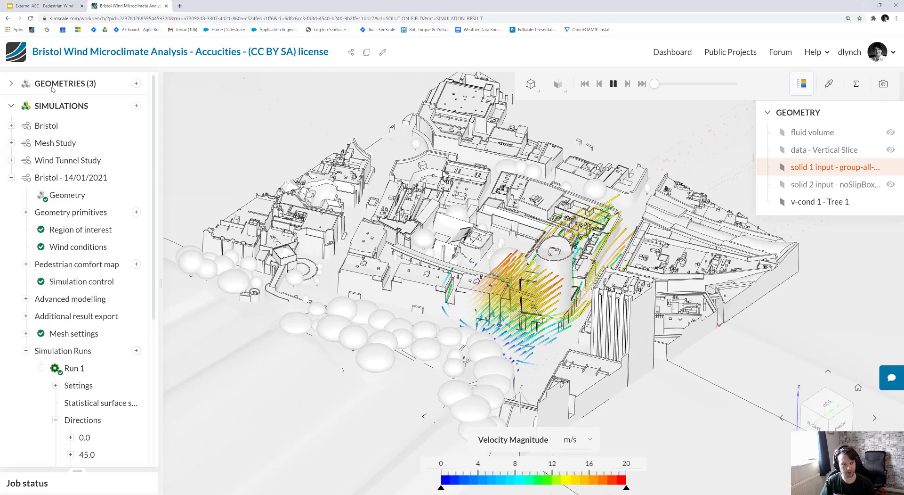
left_click(12, 84)
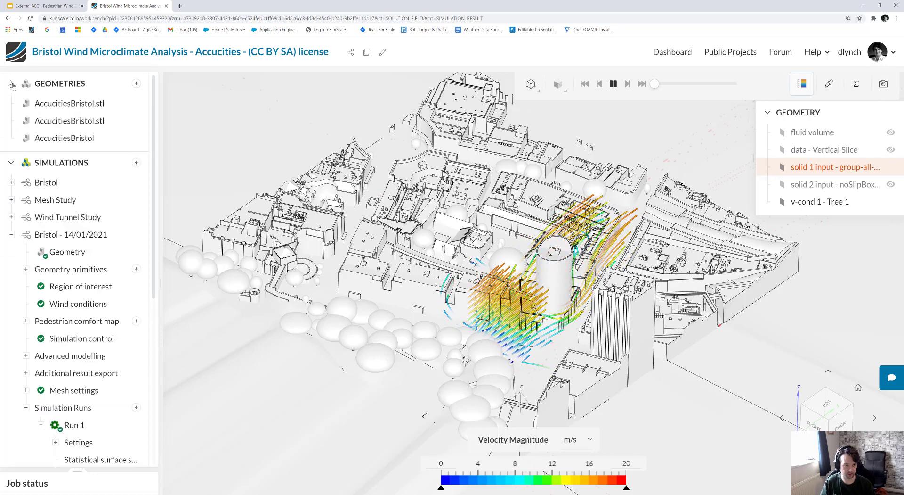
left_click(135, 84)
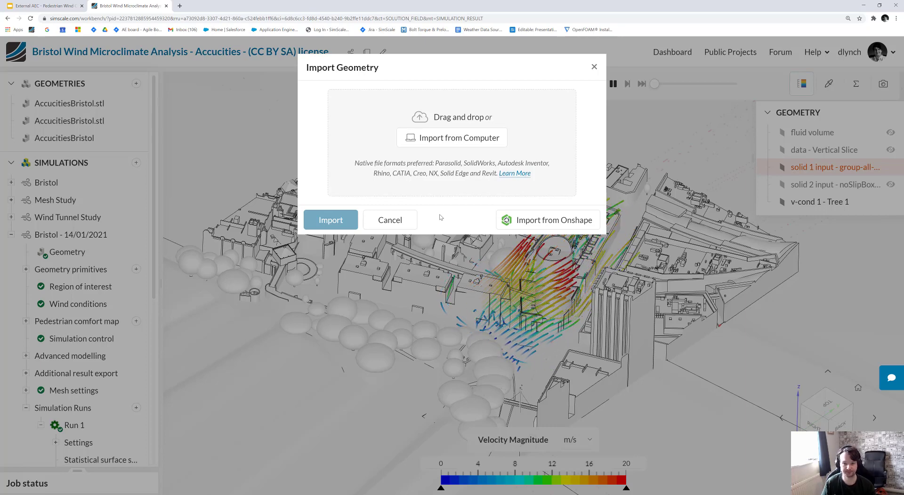
left_click(389, 220)
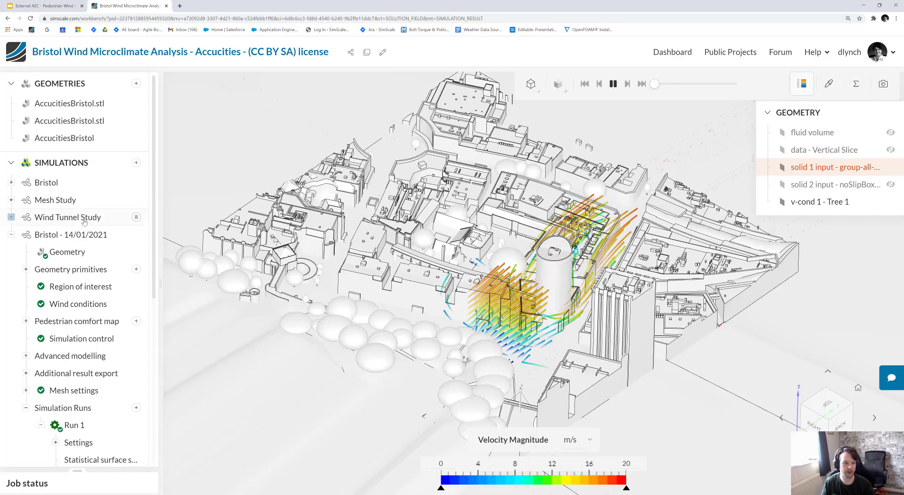
Collapse the Bristol - 14/01/2021 simulation, create a Pedestrian Wind Comfort simulation and open its geometry assignment.
left_click(11, 234)
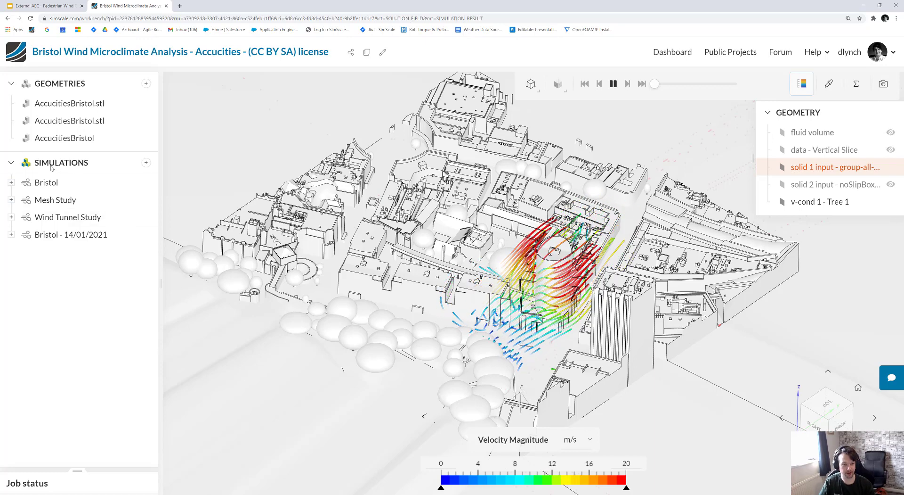
left_click(146, 163)
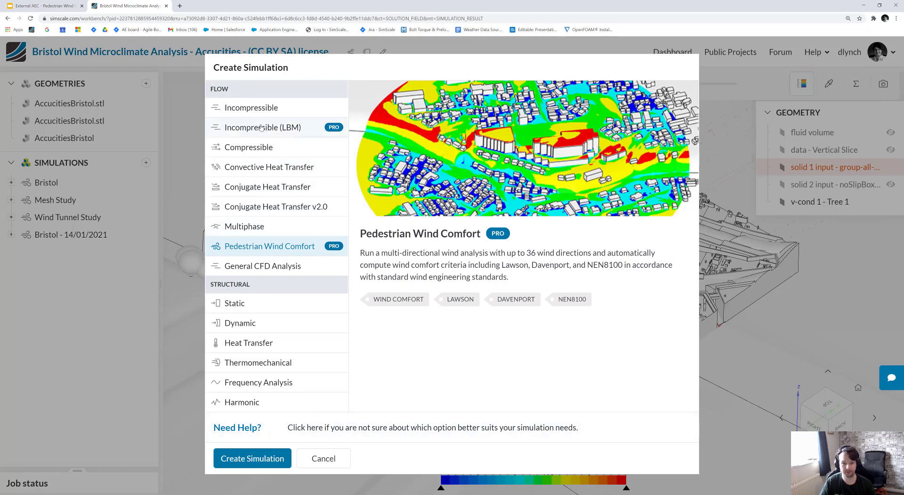
left_click(264, 462)
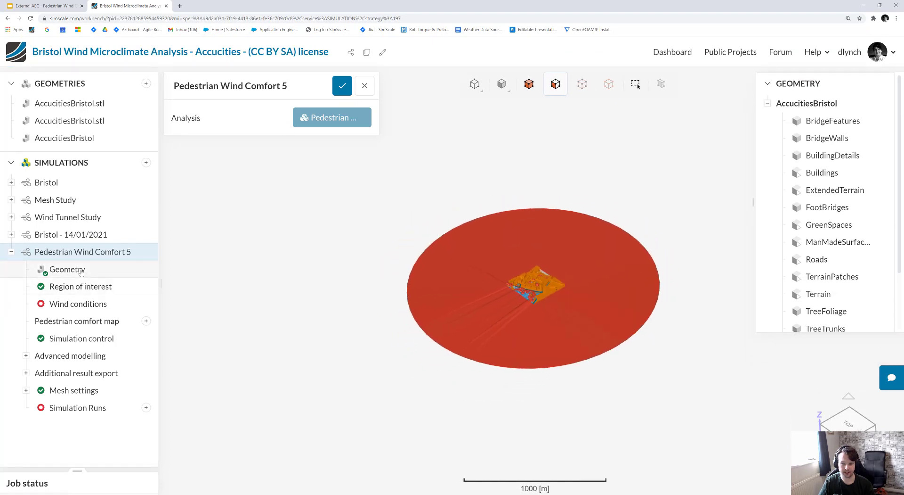
scroll(571, 279, "up", 3)
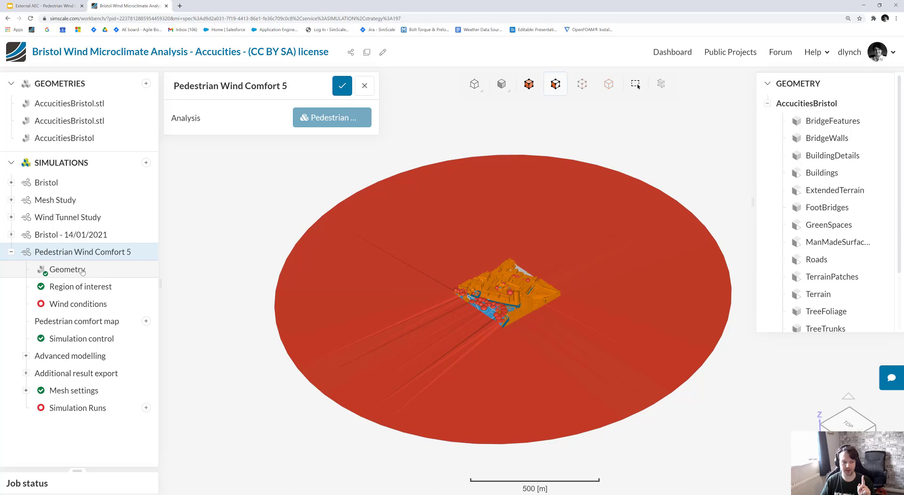
left_click(82, 271)
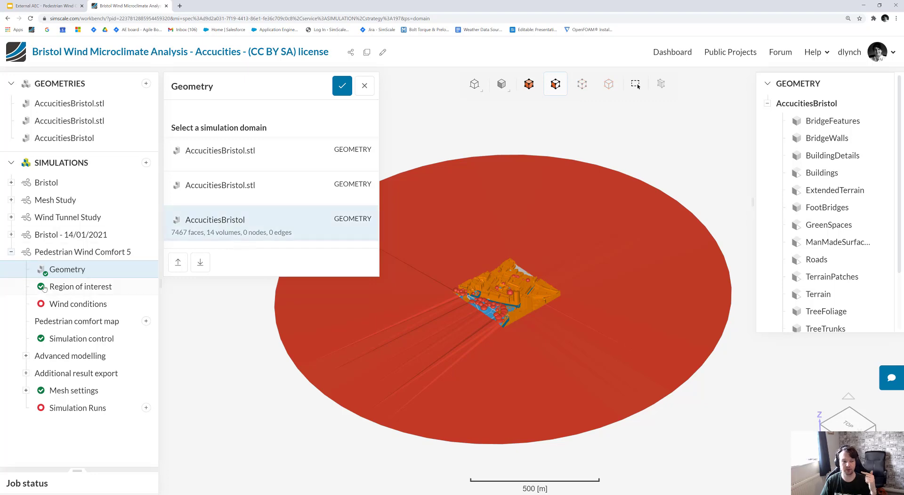
Set the disc radius of the new simulation's region of interest to 150 m.
left_click(80, 286)
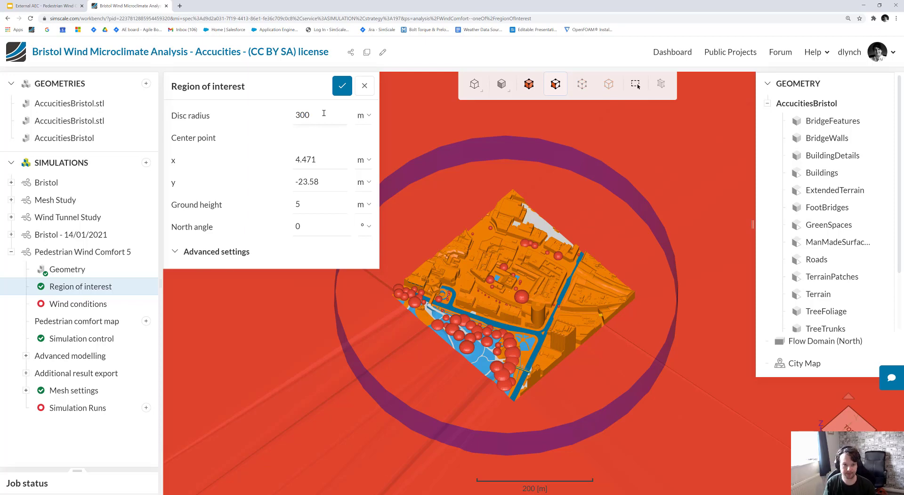
double_click(324, 113)
type("15")
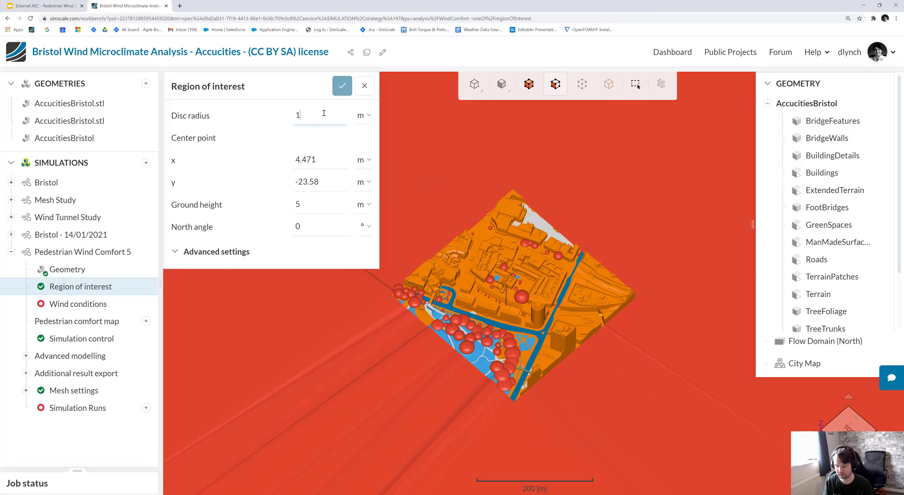
type("0")
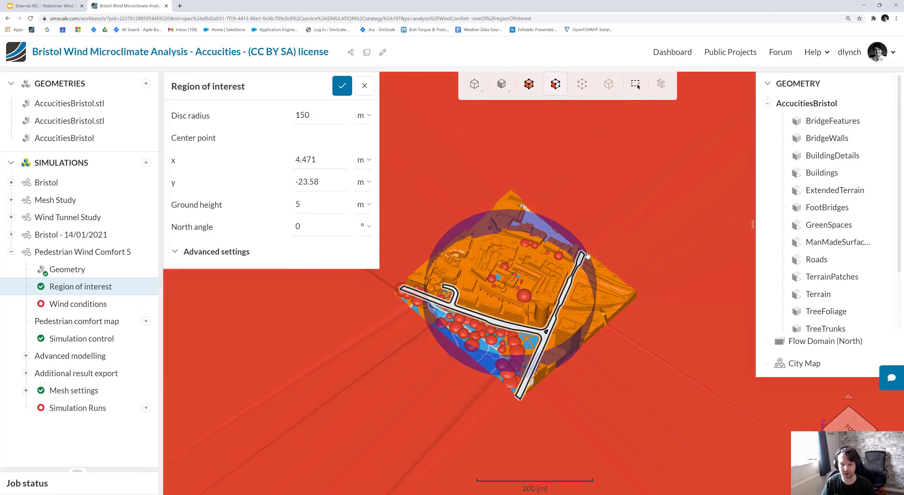
Set the region of interest's center point to x 0 m and y 0 m and save it.
left_click_drag(583, 307, 572, 248)
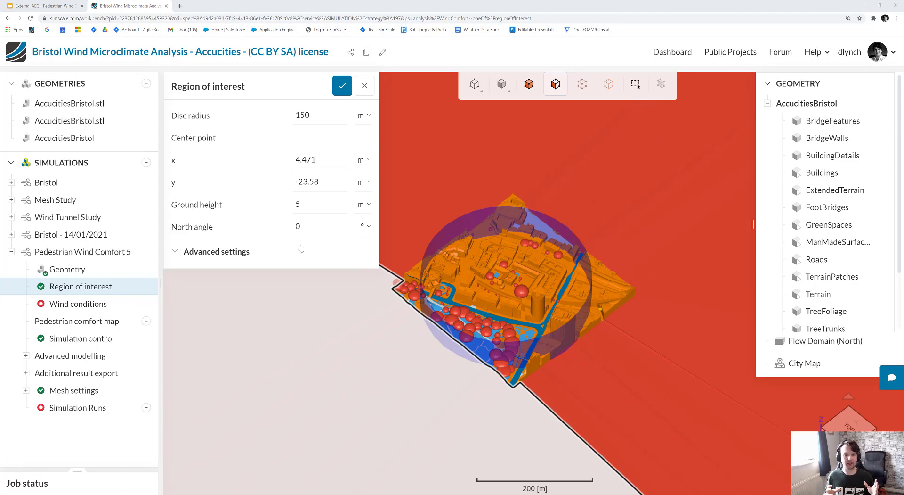
double_click(313, 163)
double_click(315, 163)
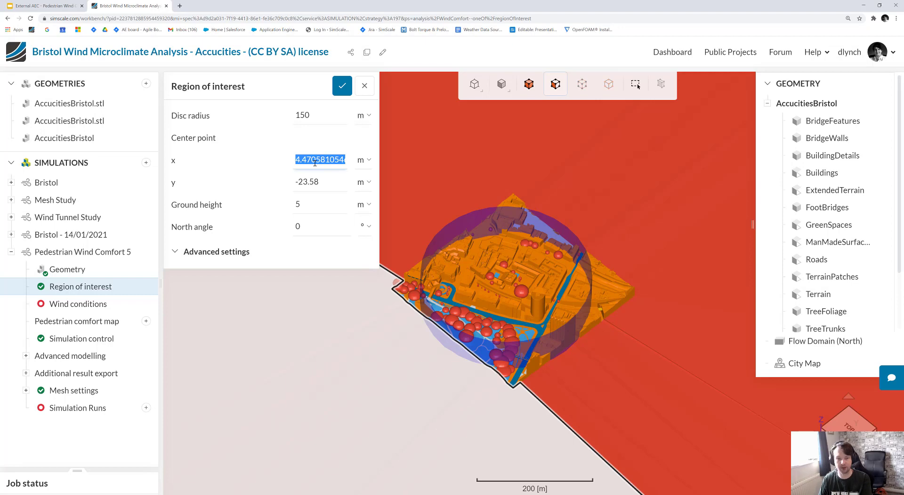
type("0")
double_click(327, 183)
type("0")
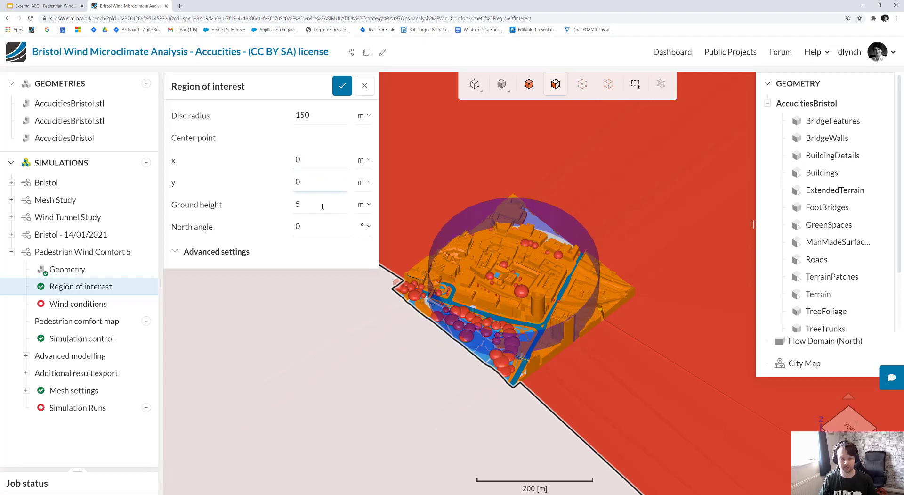
left_click_drag(445, 251, 469, 200)
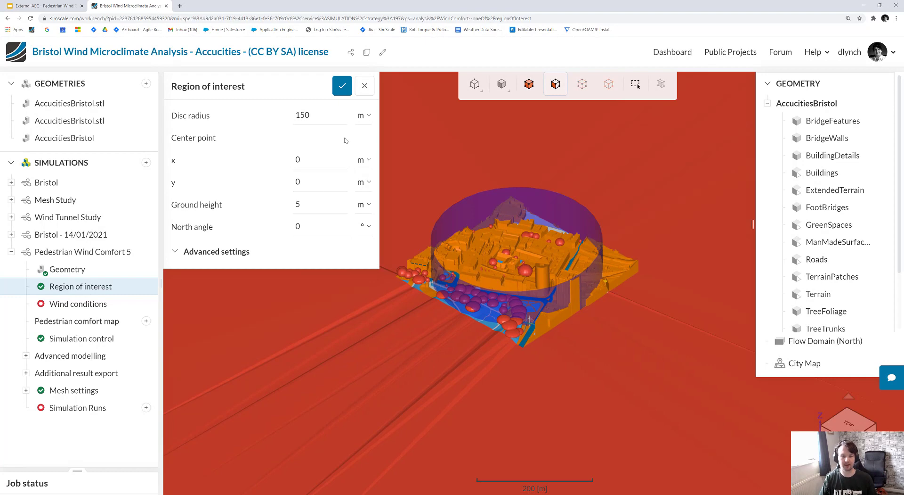
left_click(342, 86)
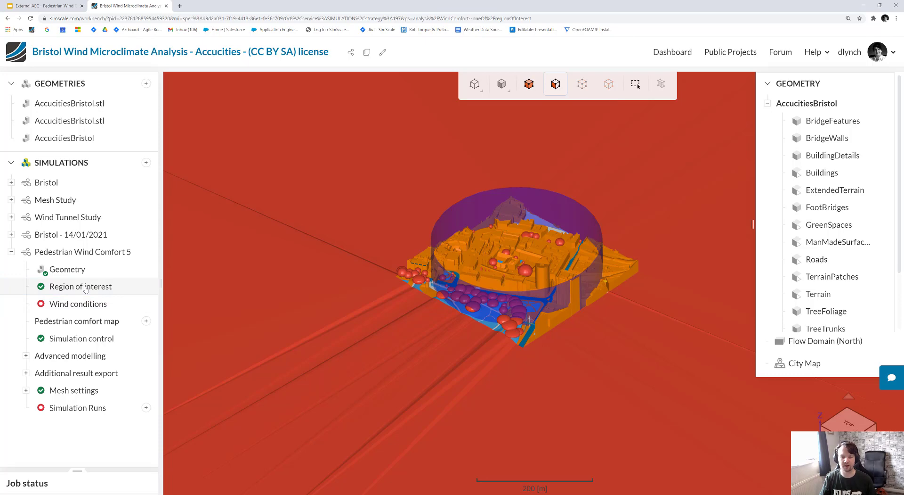
Set the wind conditions location to Bristol, UK and automatically import the wind data for it.
left_click(69, 307)
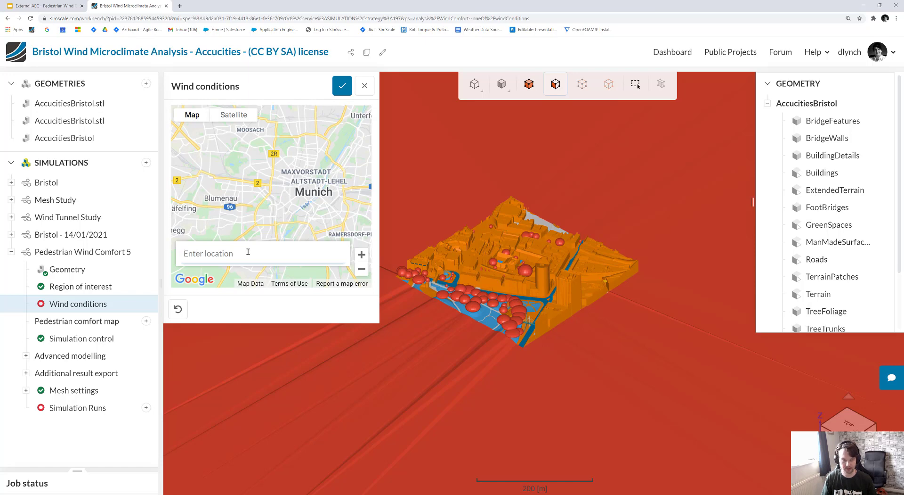
type("b")
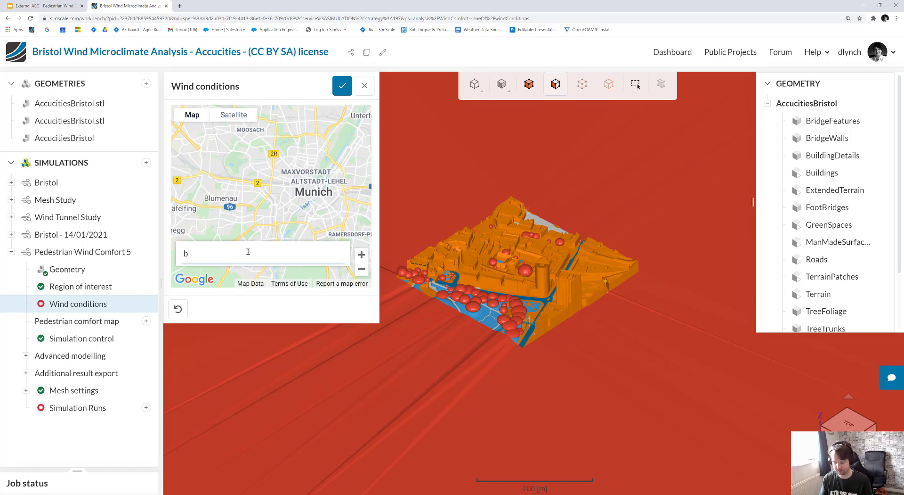
type("ristol")
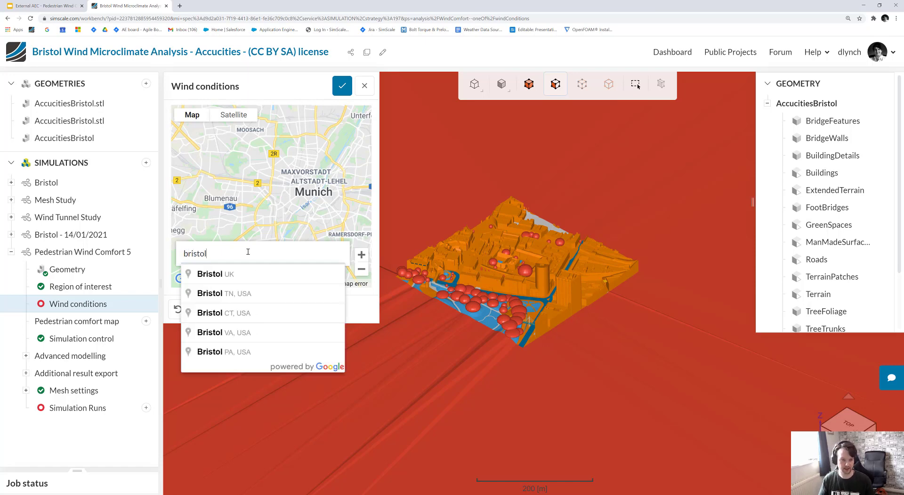
left_click(243, 274)
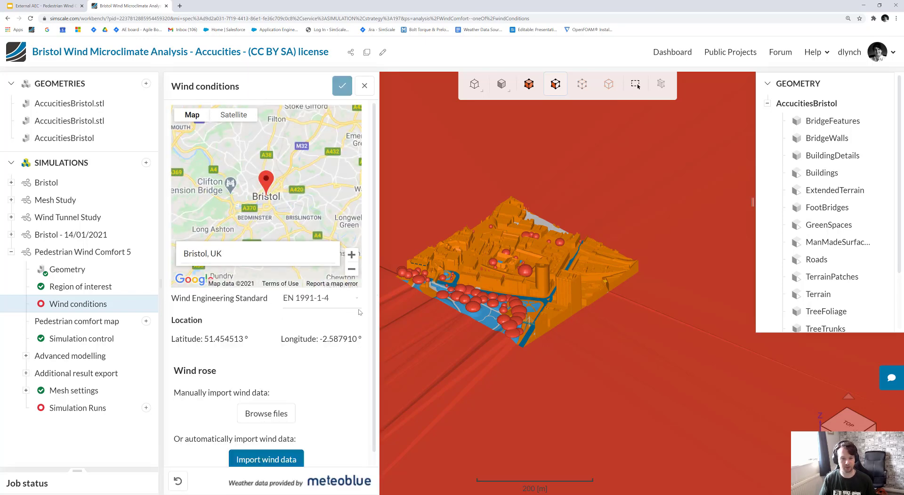
scroll(367, 309, "down", 1)
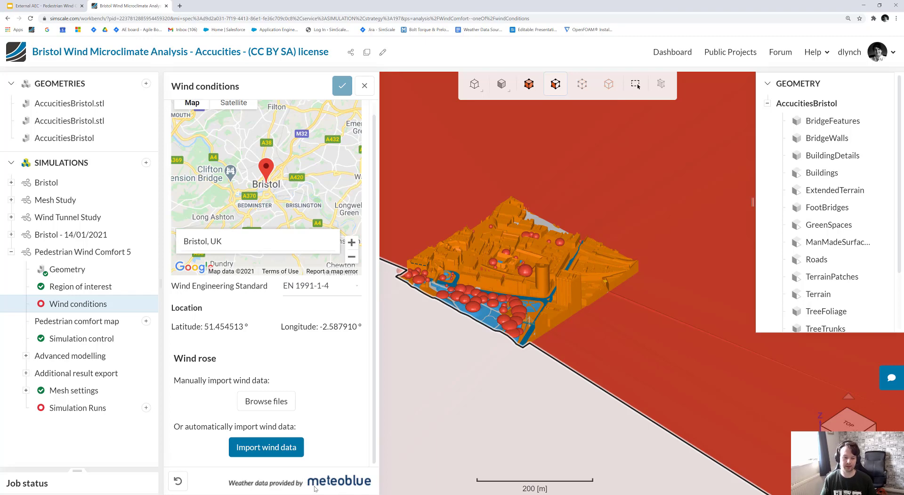
left_click(268, 450)
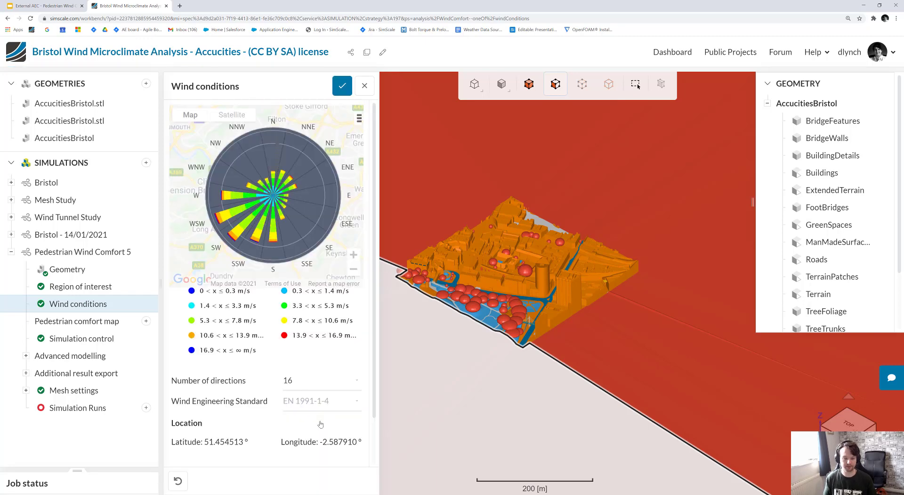
Reduce the wind rose's number of directions to 8.
scroll(313, 408, "down", 1)
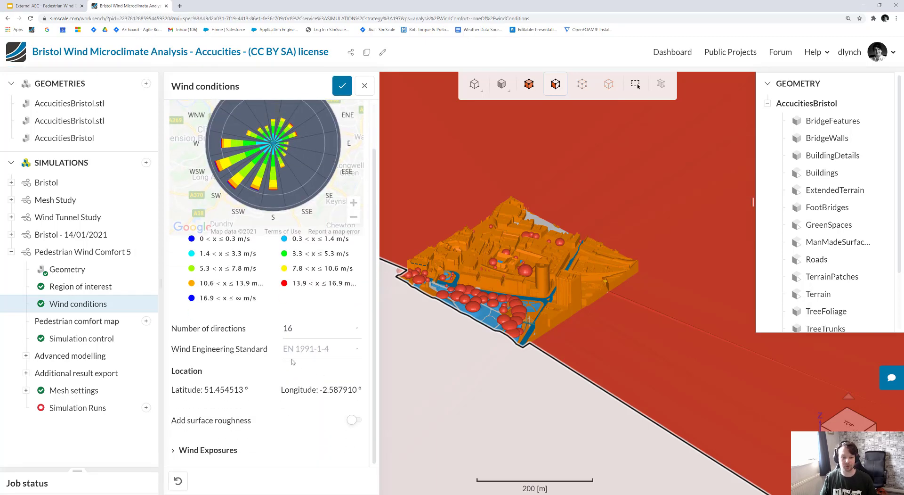
scroll(301, 378, "up", 1)
scroll(300, 378, "up", 1)
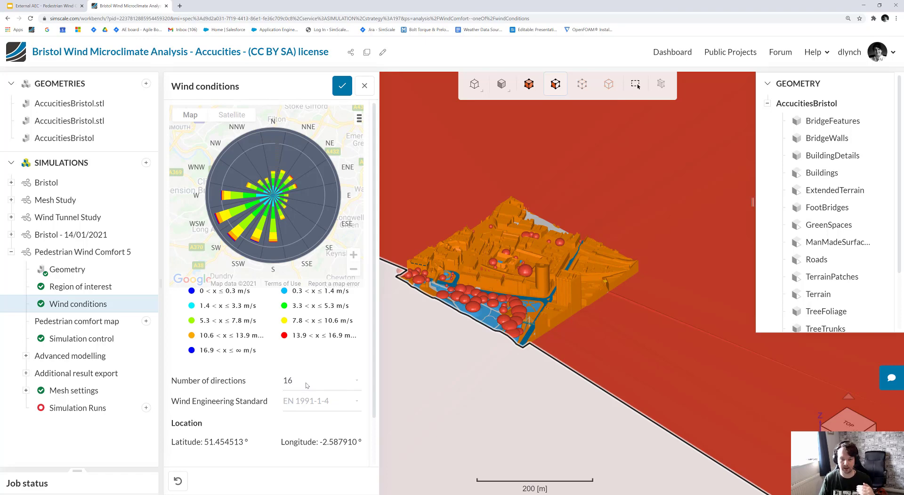
left_click(303, 384)
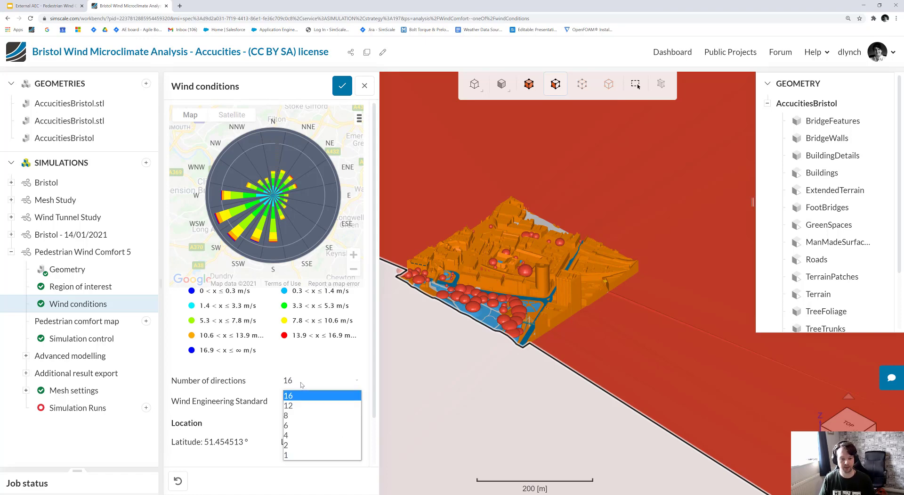
left_click(288, 415)
Set the wind exposure for the 0.00° (N) direction to Urban area (IV) and save the wind conditions.
scroll(283, 393, "down", 1)
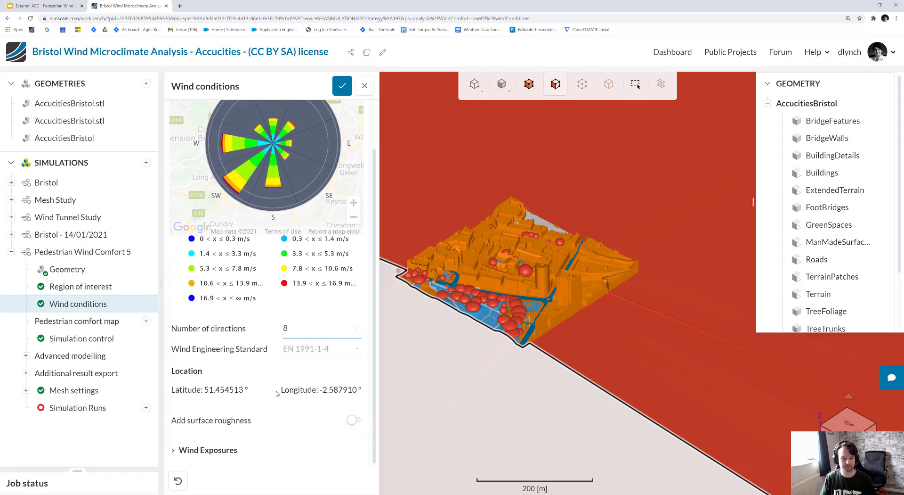
left_click(214, 450)
scroll(329, 382, "down", 4)
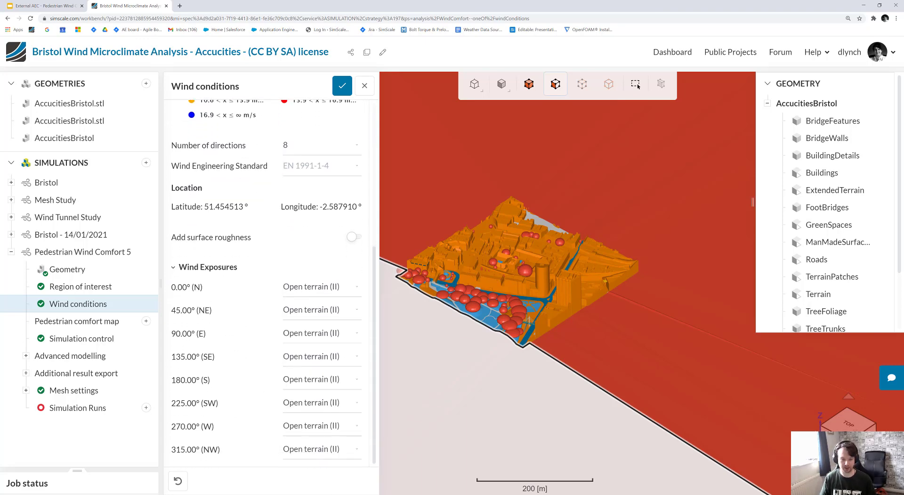
scroll(217, 272, "up", 4)
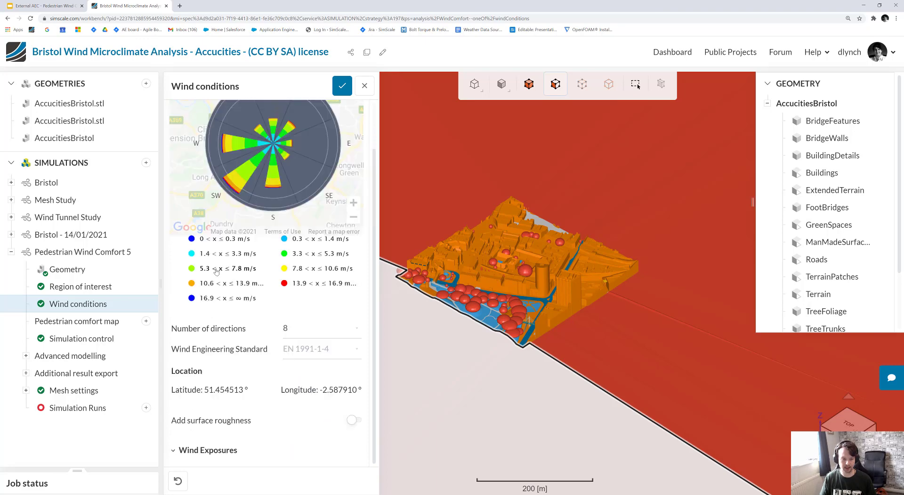
scroll(217, 283, "down", 4)
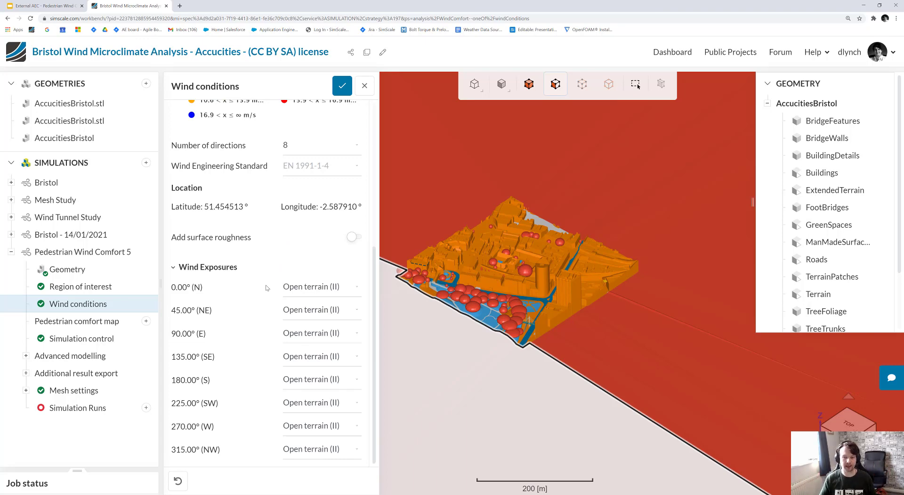
left_click(320, 287)
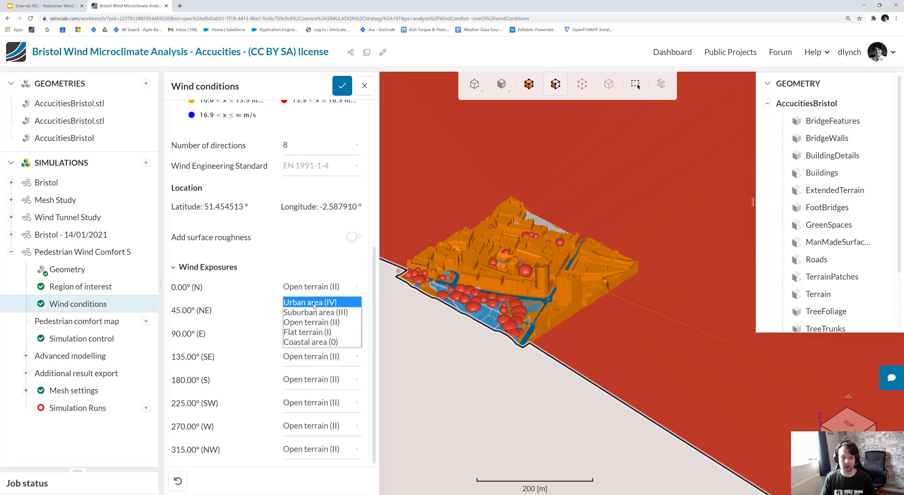
left_click(314, 304)
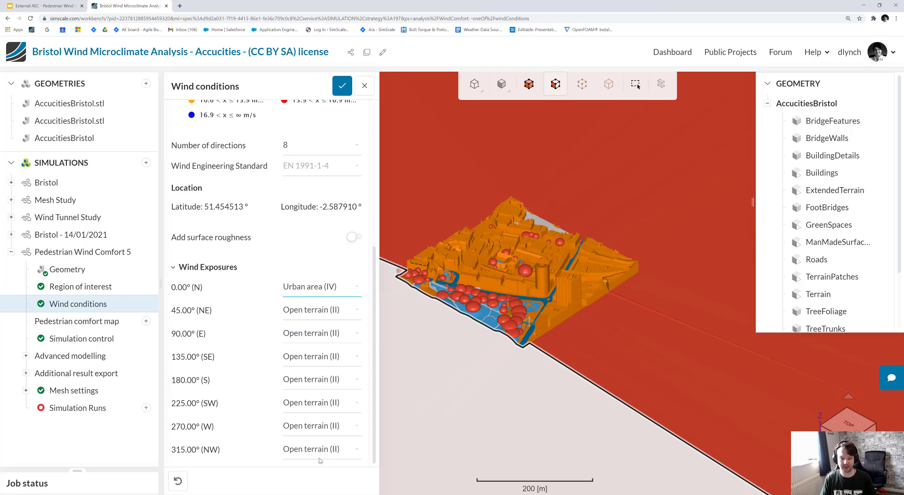
left_click(342, 87)
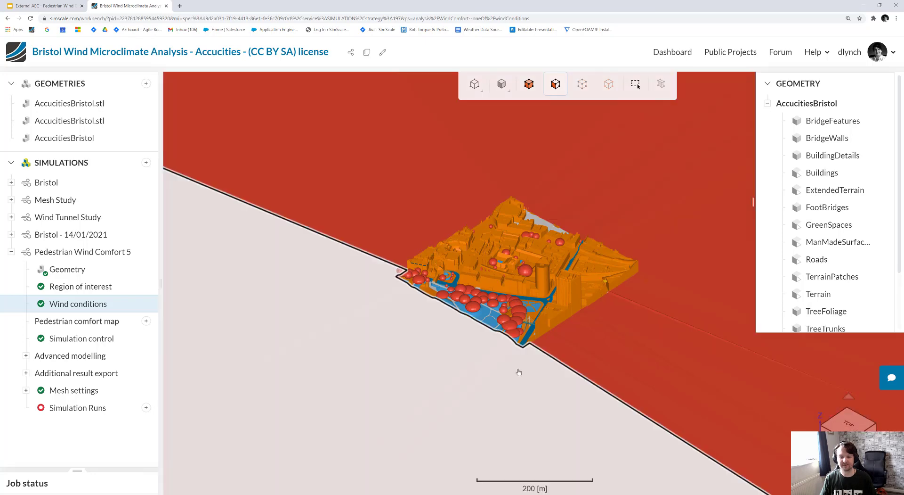
scroll(517, 366, "down", 3)
scroll(526, 324, "up", 3)
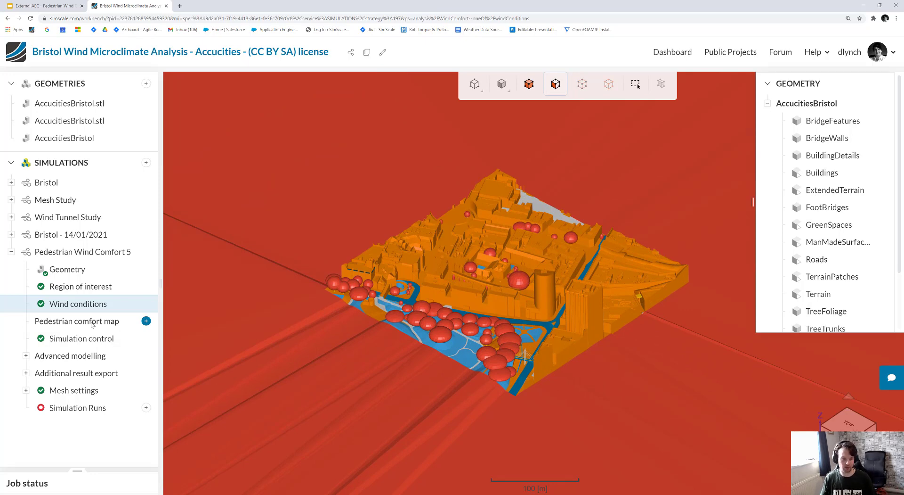
Add a new pedestrian level to the pedestrian comfort map of Pedestrian Wind Comfort 5.
left_click(146, 322)
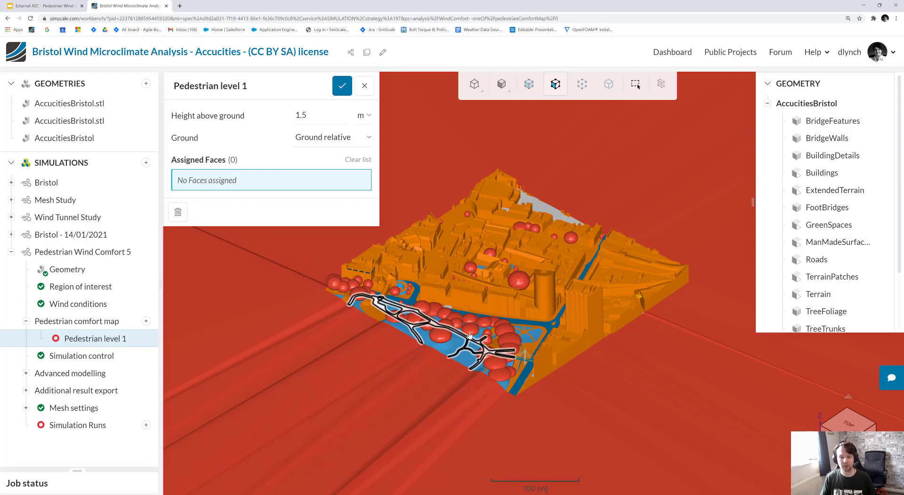
scroll(422, 263, "up", 5)
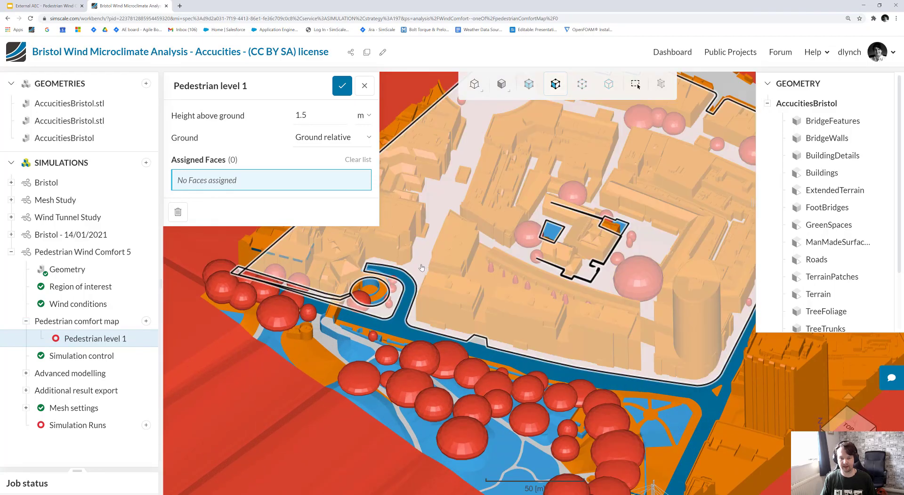
scroll(421, 264, "down", 5)
left_click(422, 265)
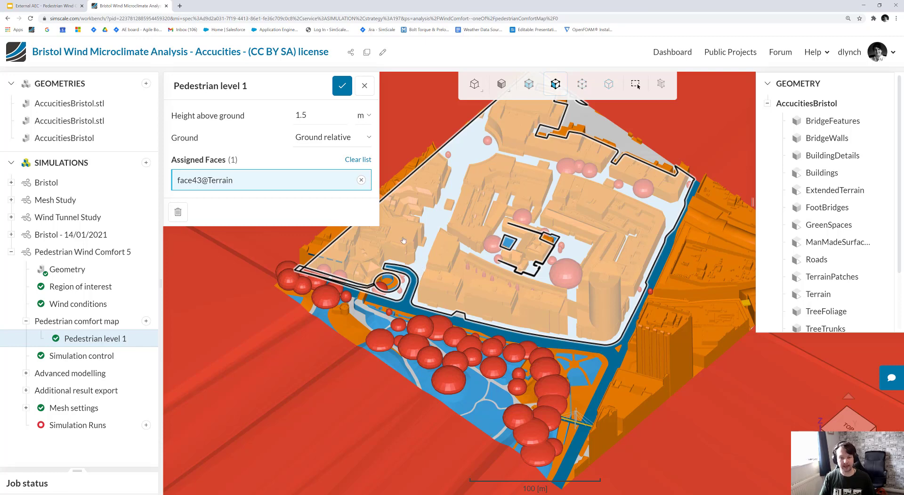
left_click(353, 161)
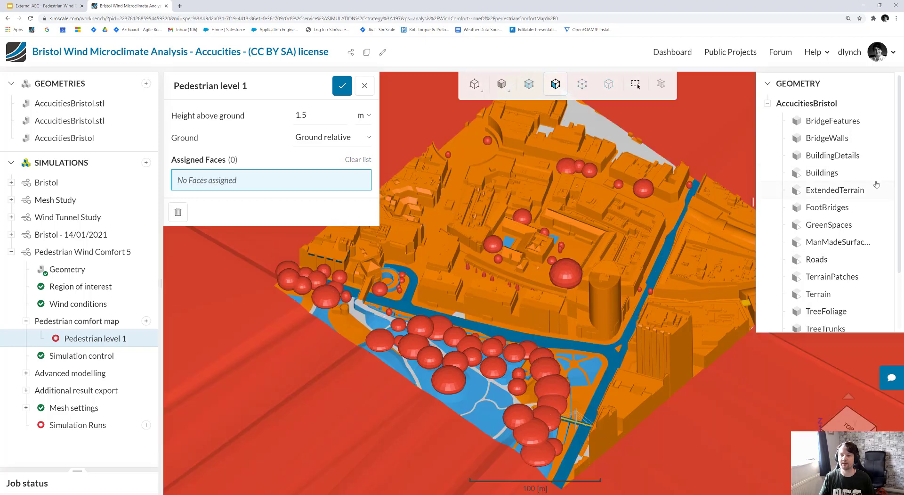
Assign the green spaces, man-made surfaces, roads, terrain patches and terrain to the pedestrian level and save it.
scroll(847, 204, "down", 2)
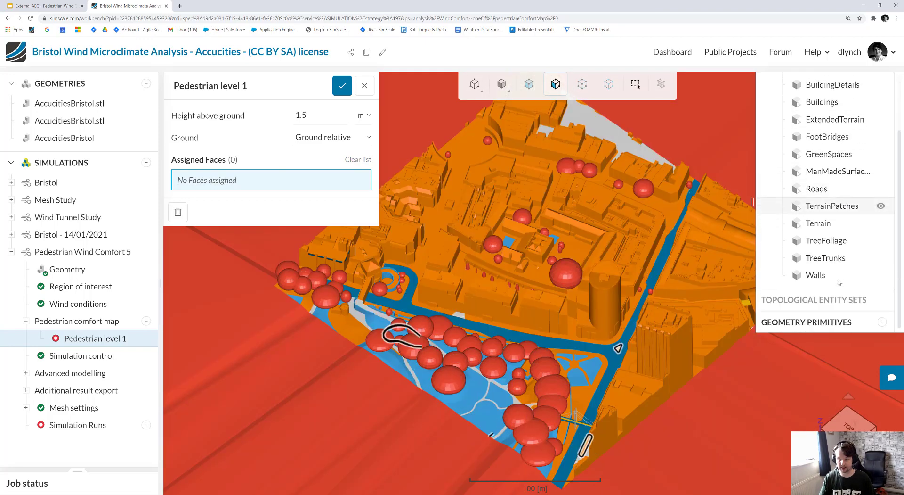
scroll(832, 282, "up", 3)
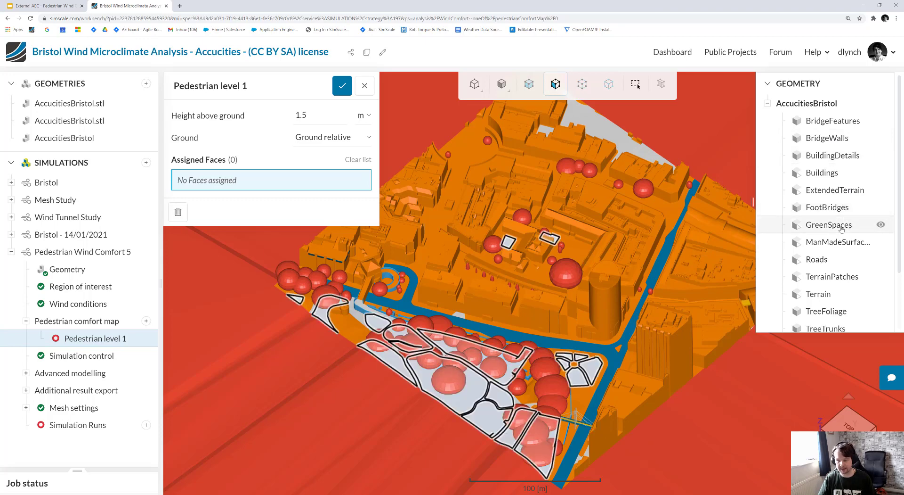
left_click(842, 227)
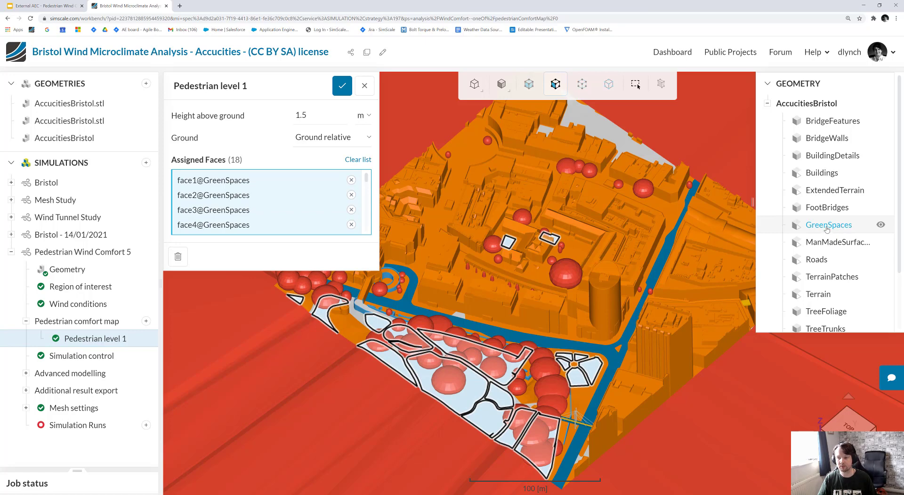
left_click(832, 242)
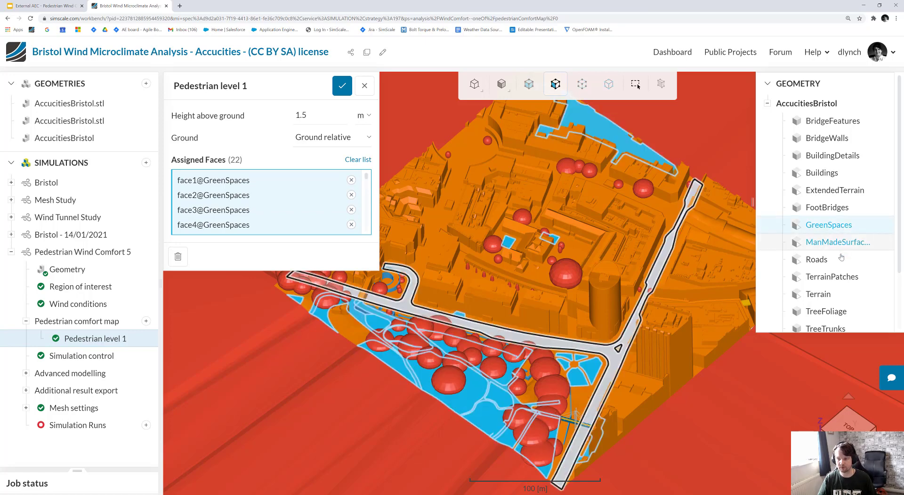
left_click(835, 265)
left_click(831, 277)
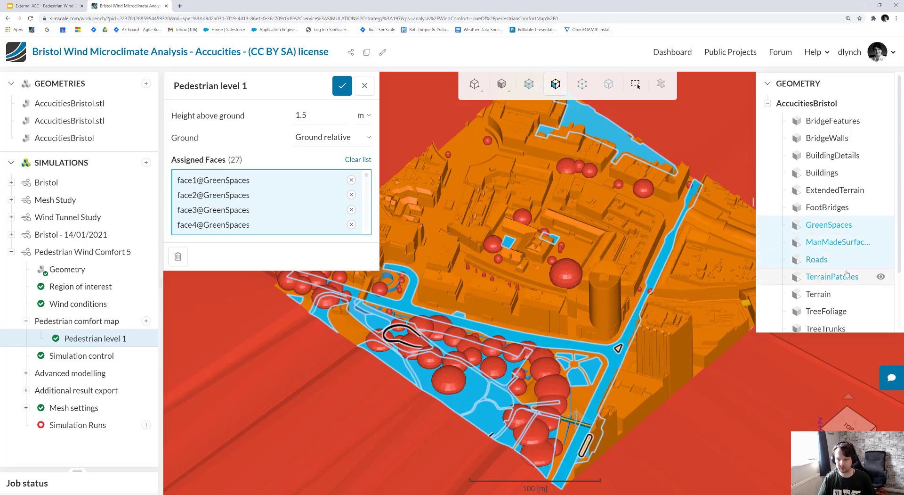
scroll(829, 271, "down", 1)
left_click(828, 263)
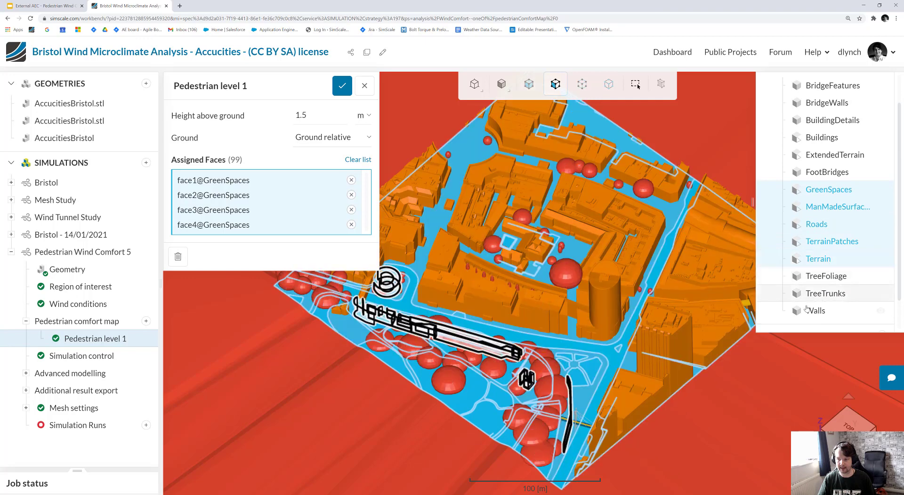
scroll(823, 317, "up", 2)
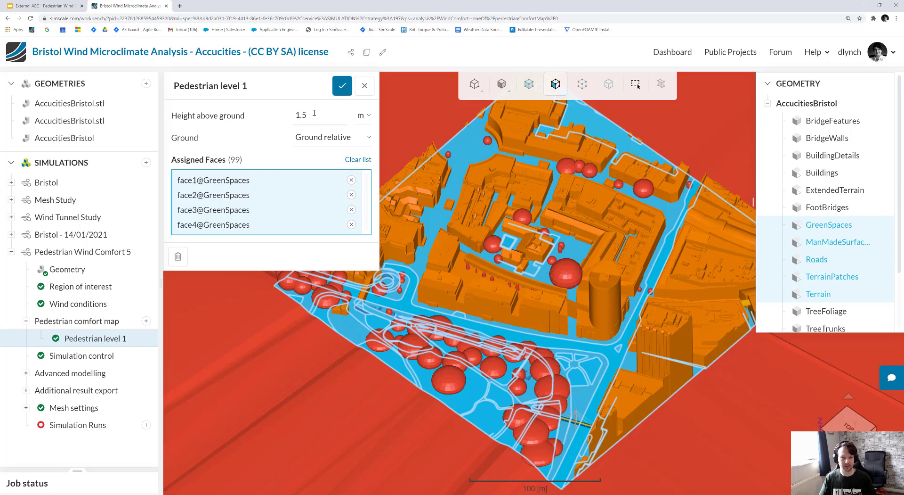
left_click(342, 85)
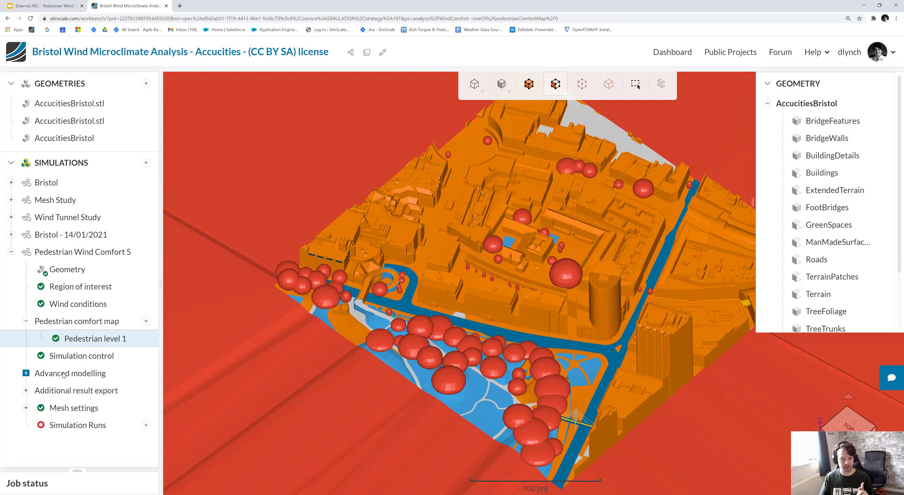
Expand the advanced modelling options and start a new simulation run for Pedestrian Wind Comfort 5.
left_click(63, 373)
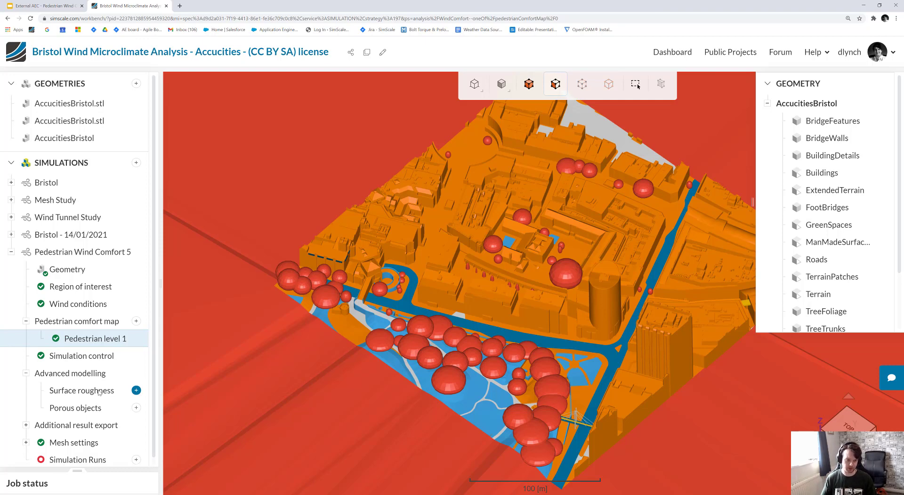
left_click(136, 407)
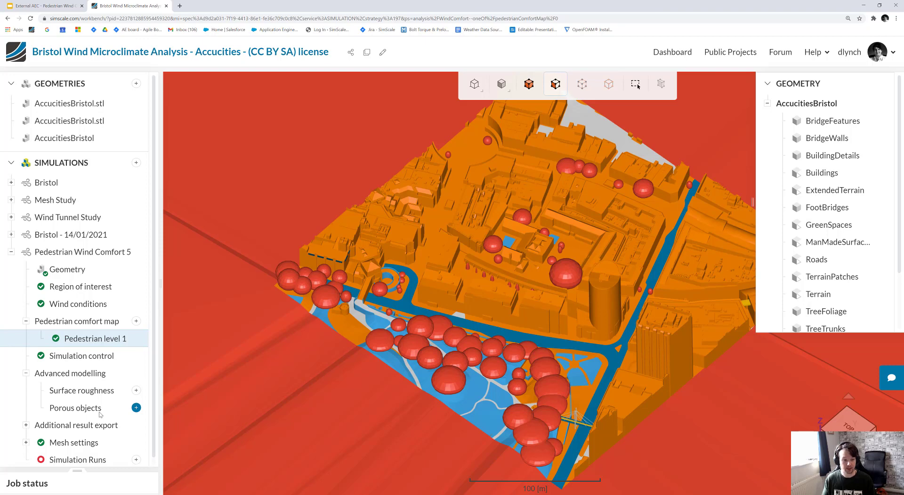
left_click(136, 459)
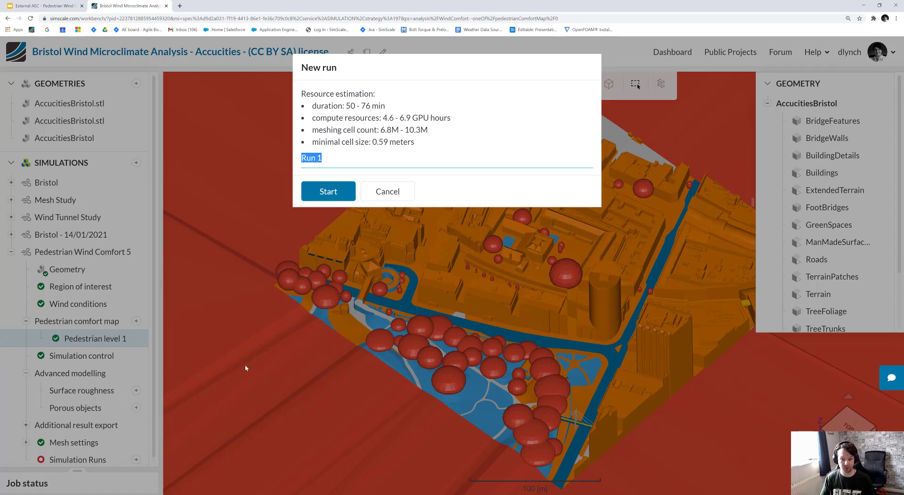
left_click(324, 192)
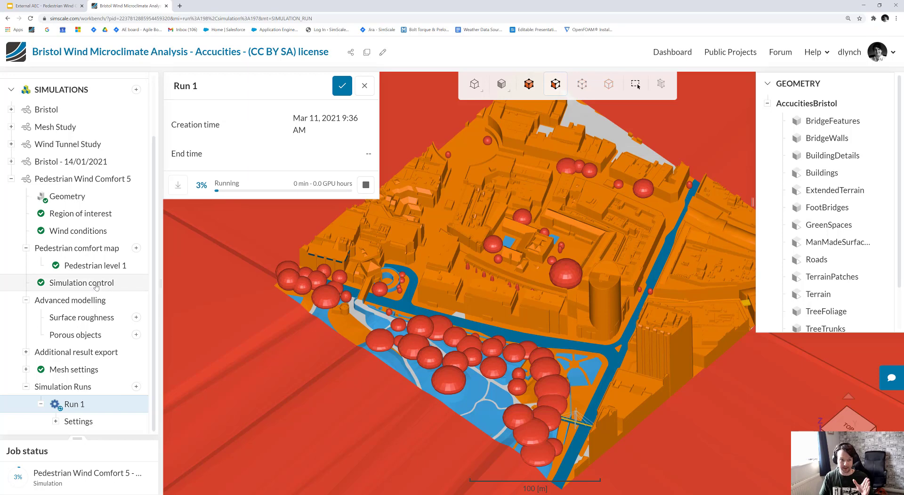
Collapse Pedestrian Wind Comfort 5 and open the finished Run 1 of the Bristol - 14/01/2021 simulation.
left_click(10, 179)
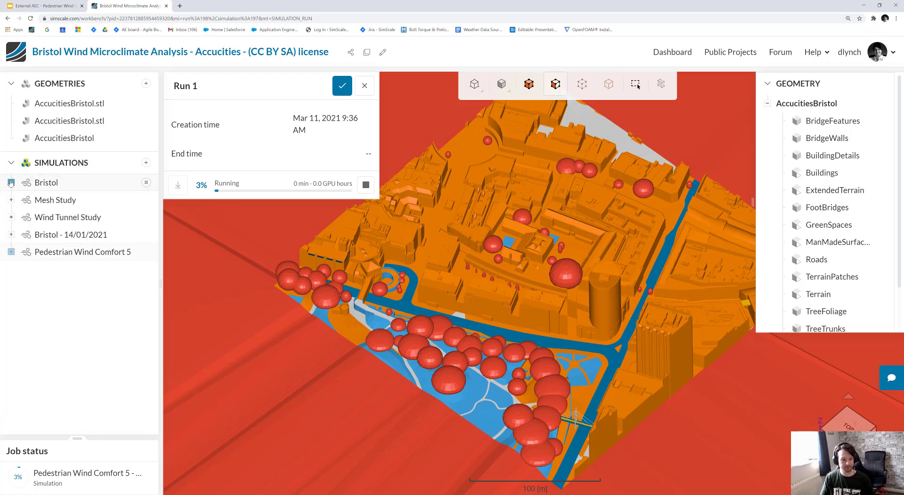
left_click(11, 235)
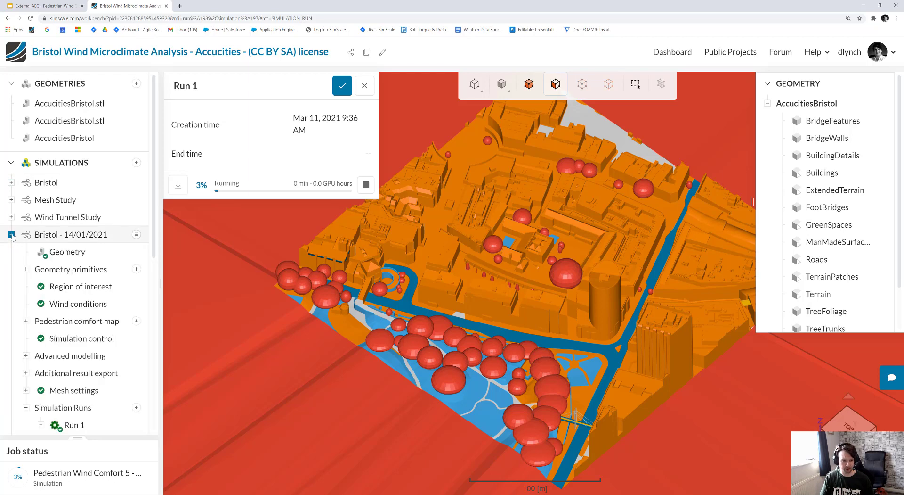
scroll(79, 248, "down", 1)
scroll(79, 248, "down", 3)
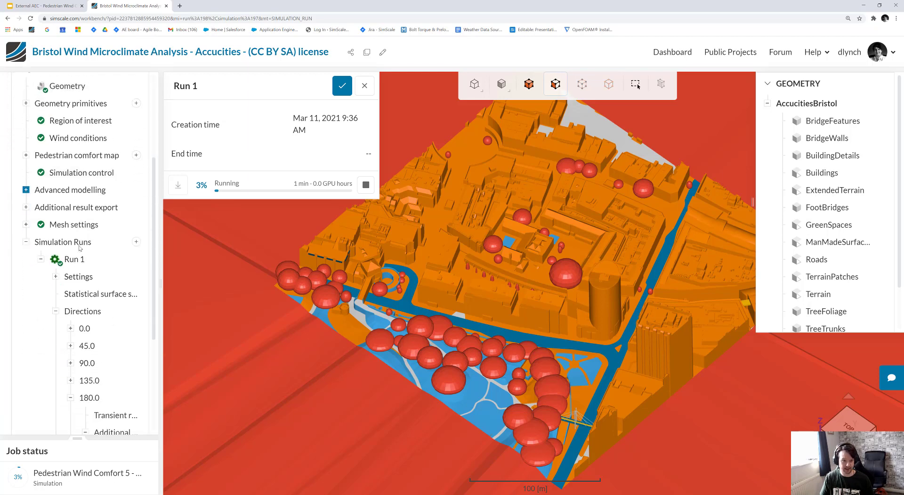
scroll(76, 246, "up", 2)
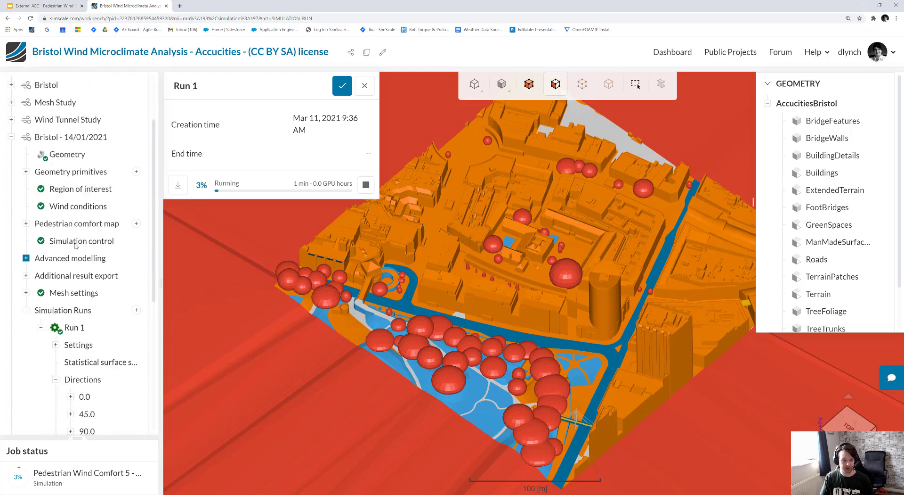
scroll(80, 259, "down", 1)
left_click(75, 284)
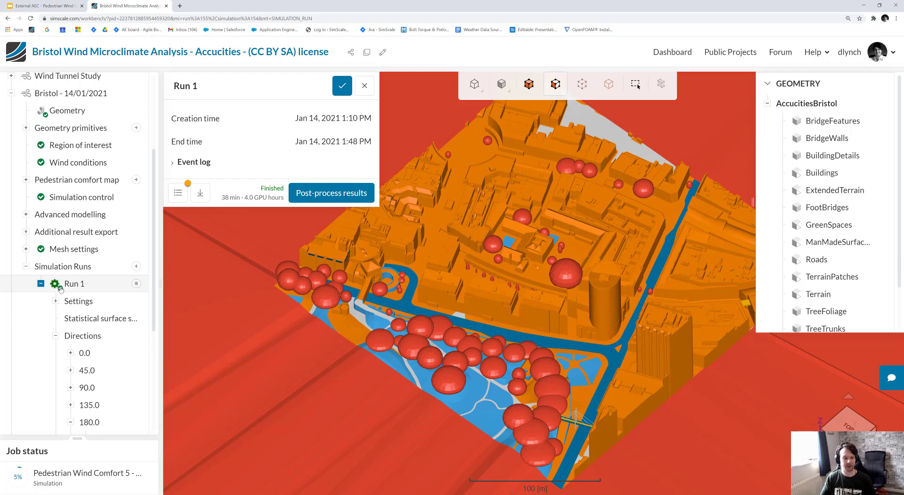
left_click(60, 286)
Open the statistical surface results of the finished run and dismiss the support chat.
scroll(85, 329, "down", 2)
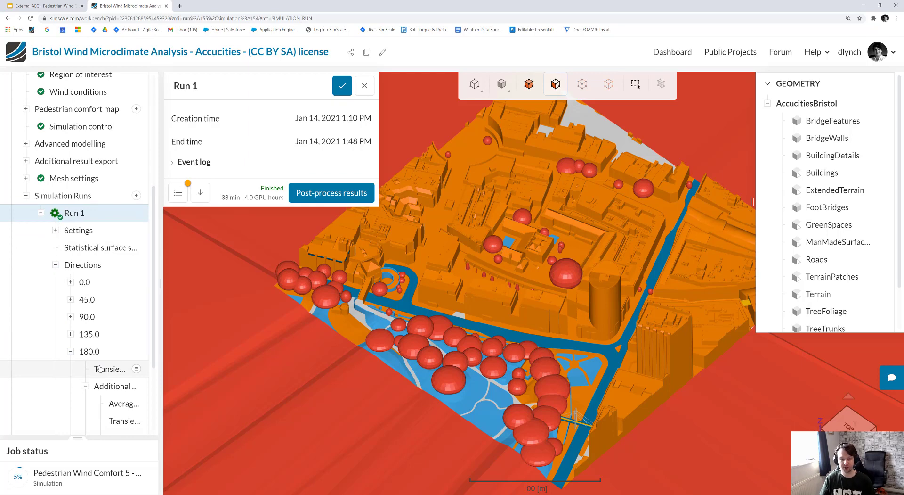
left_click(92, 250)
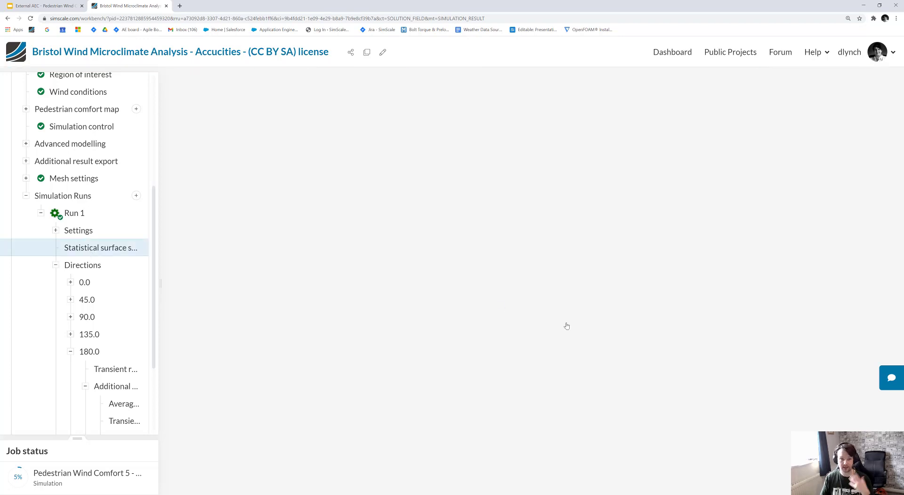
left_click(888, 378)
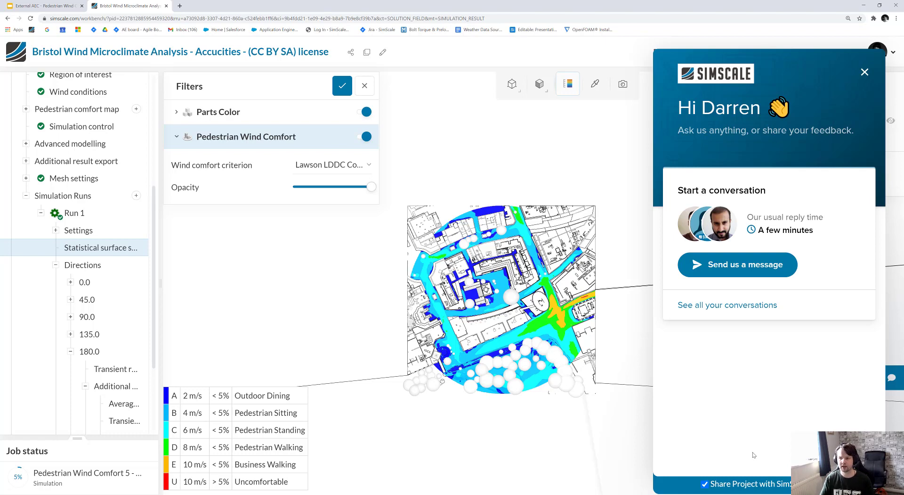
left_click(865, 72)
Examine the pedestrian wind comfort map from the top and the list of available wind comfort criteria.
left_click_drag(636, 406, 445, 345)
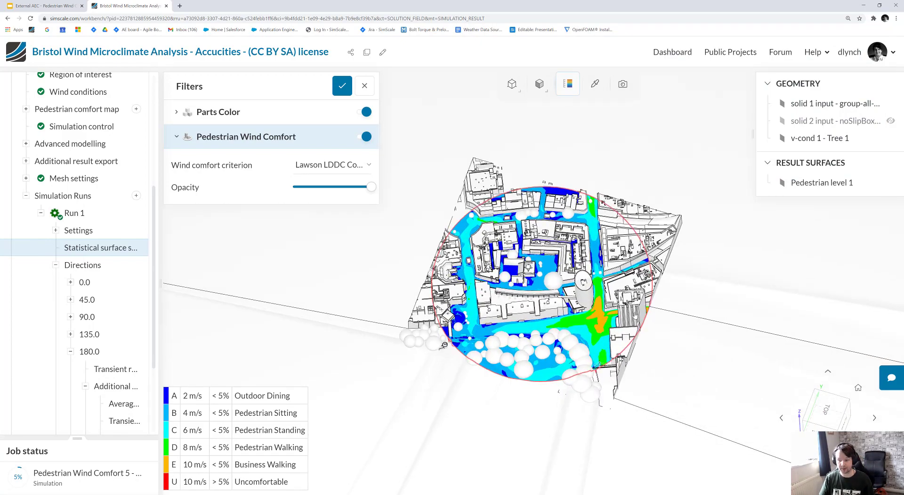
left_click(828, 410)
scroll(544, 287, "up", 10)
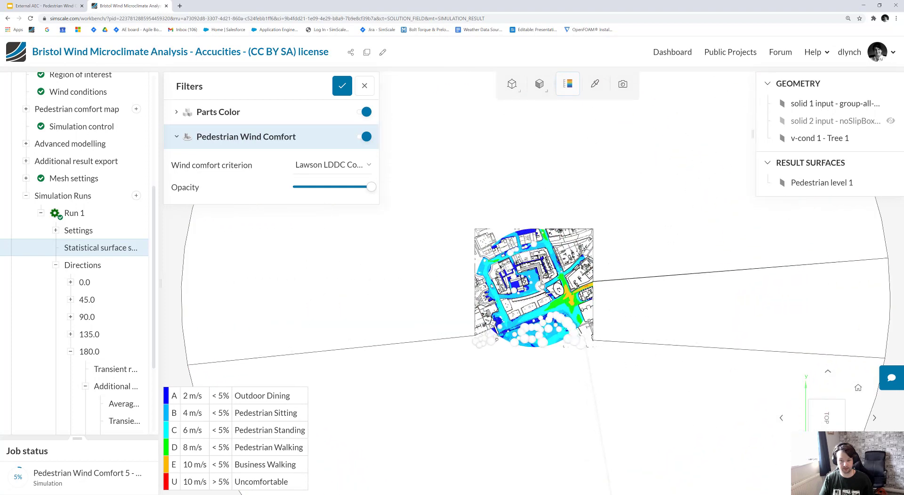
scroll(545, 286, "up", 2)
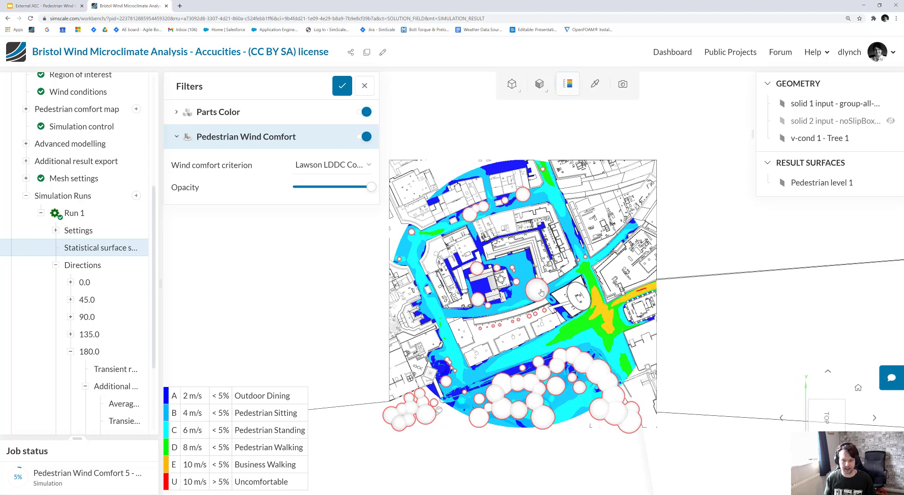
left_click(331, 164)
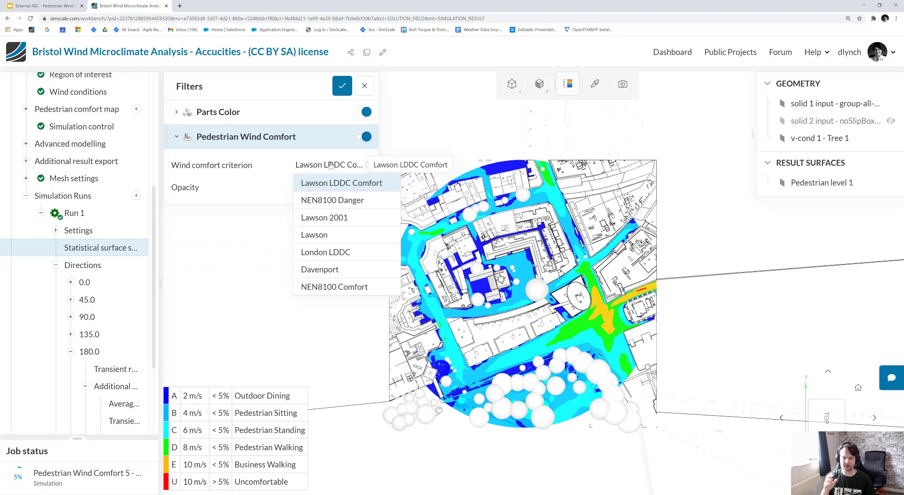
left_click(332, 165)
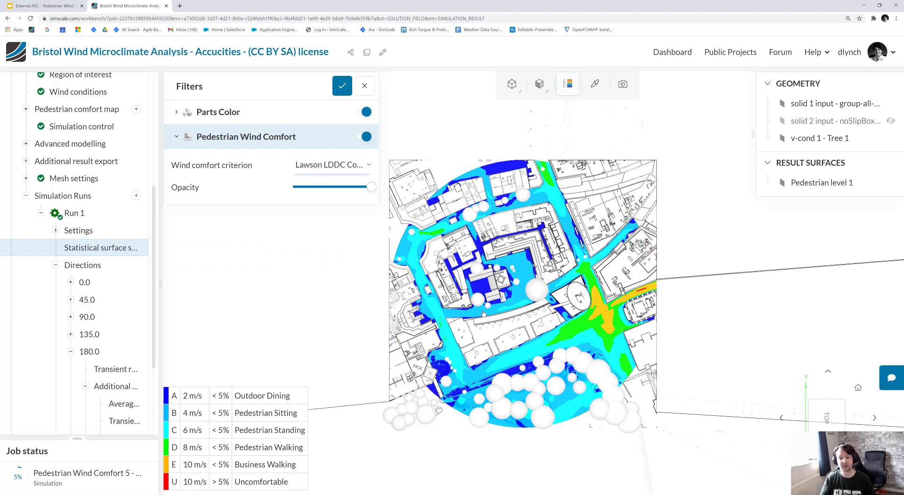
scroll(476, 289, "up", 3)
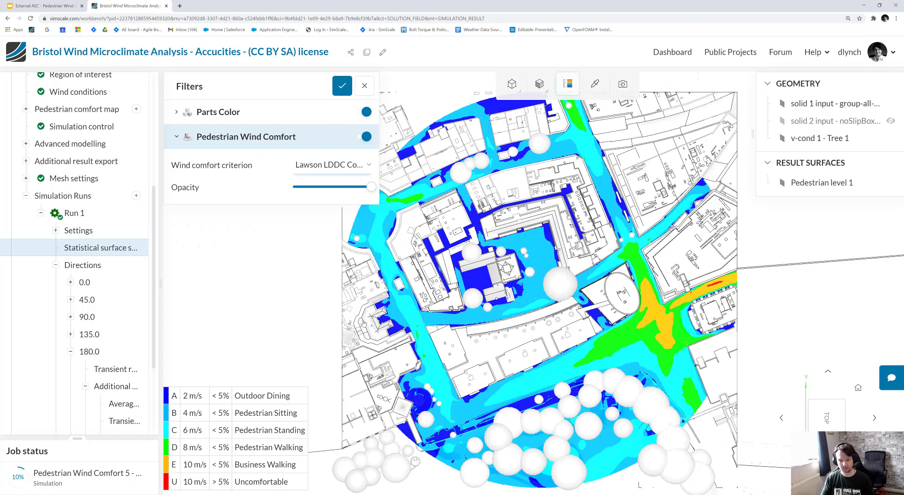
scroll(607, 312, "up", 3)
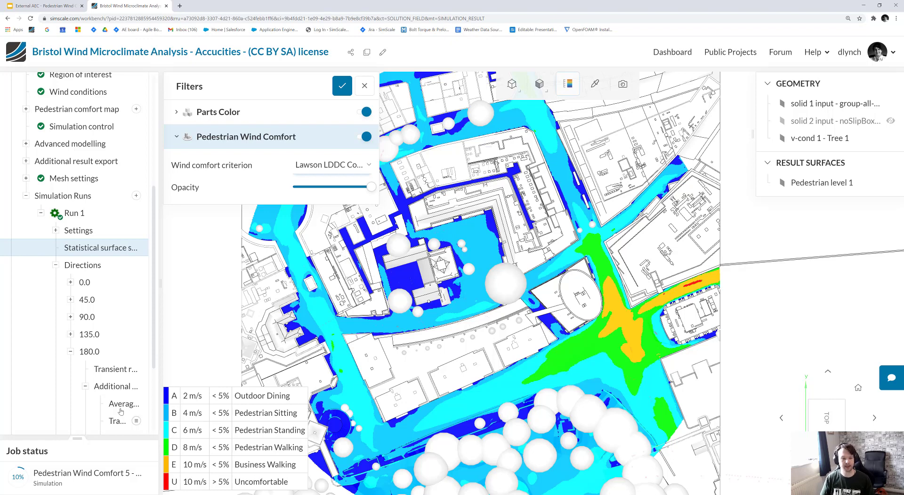
Open the average results among the additional results of the 180.0 direction in the new beta post-processing interface.
scroll(99, 360, "down", 2)
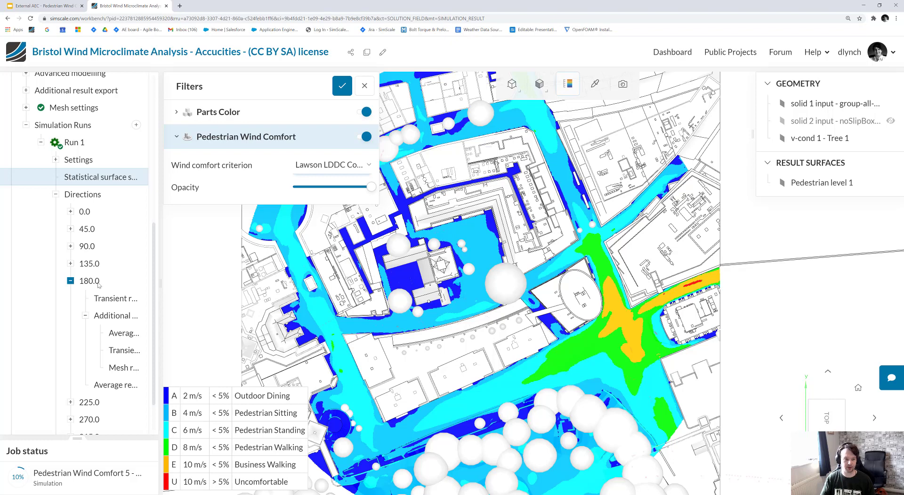
scroll(100, 289, "down", 1)
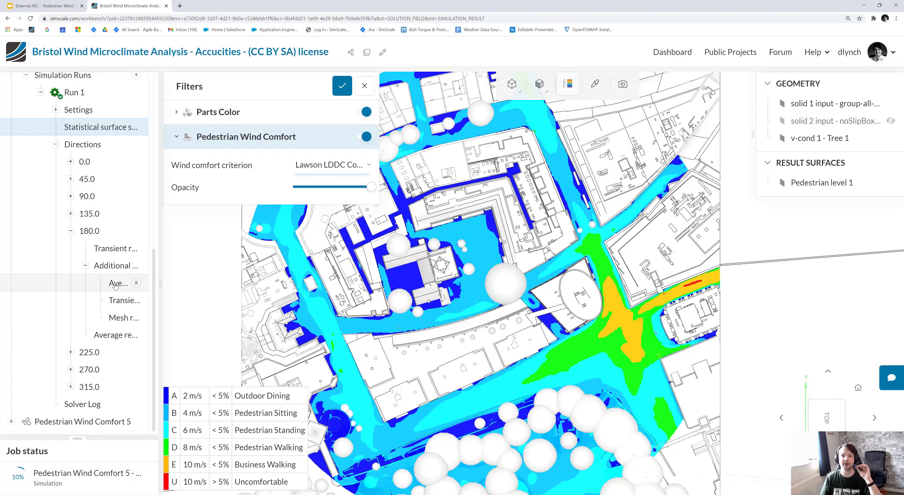
left_click(114, 284)
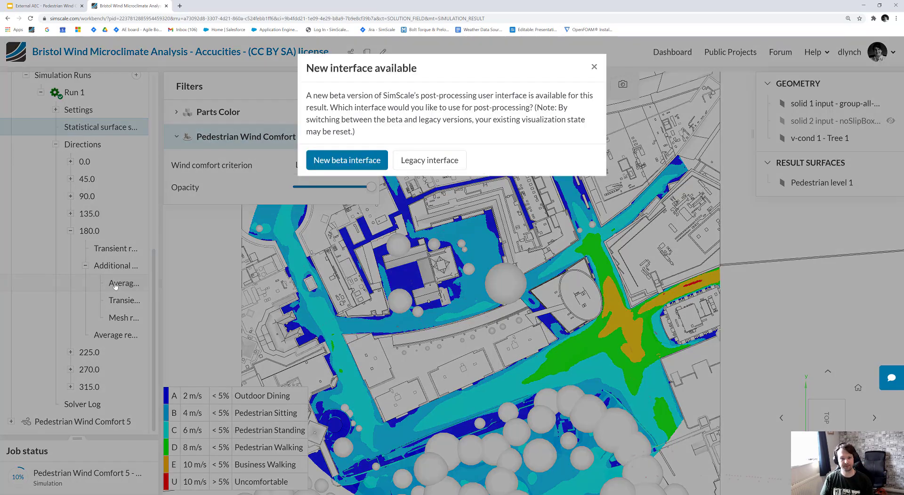
left_click(375, 162)
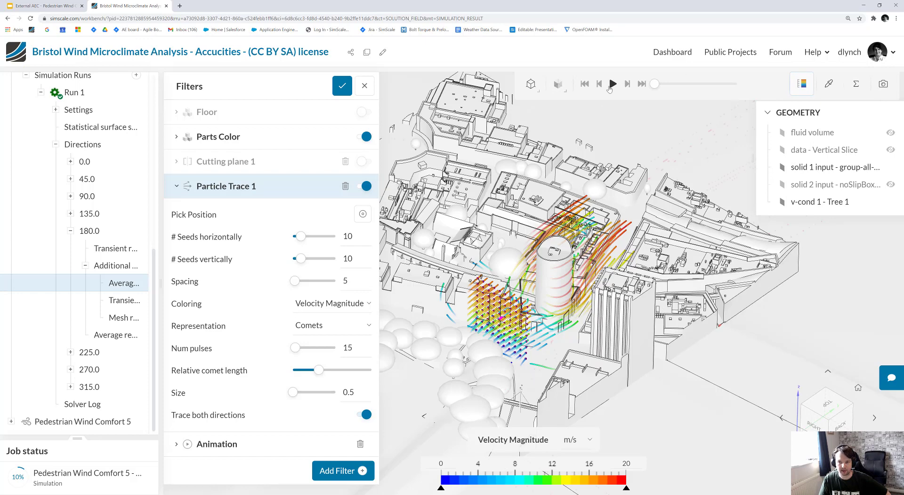
Play the particle trace animation around the round tower and close the filter settings.
left_click(613, 84)
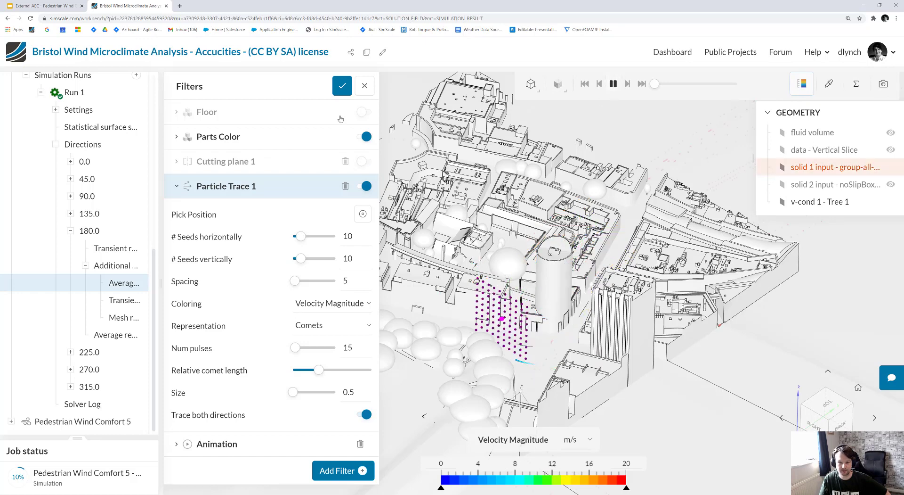
left_click(342, 87)
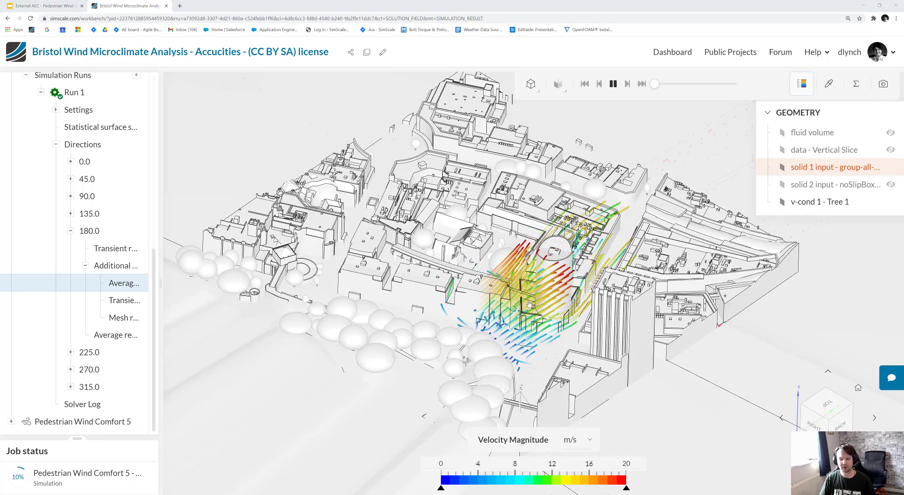
scroll(530, 303, "up", 5)
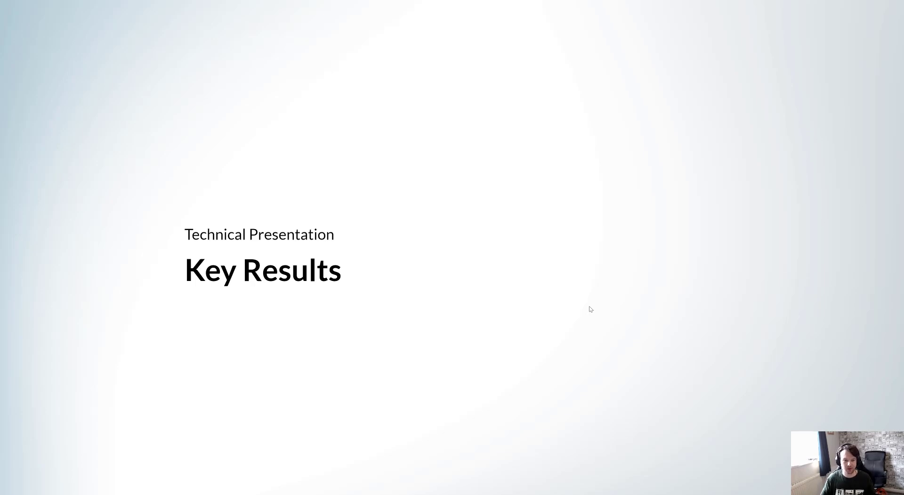
left_click(570, 265)
left_click(571, 268)
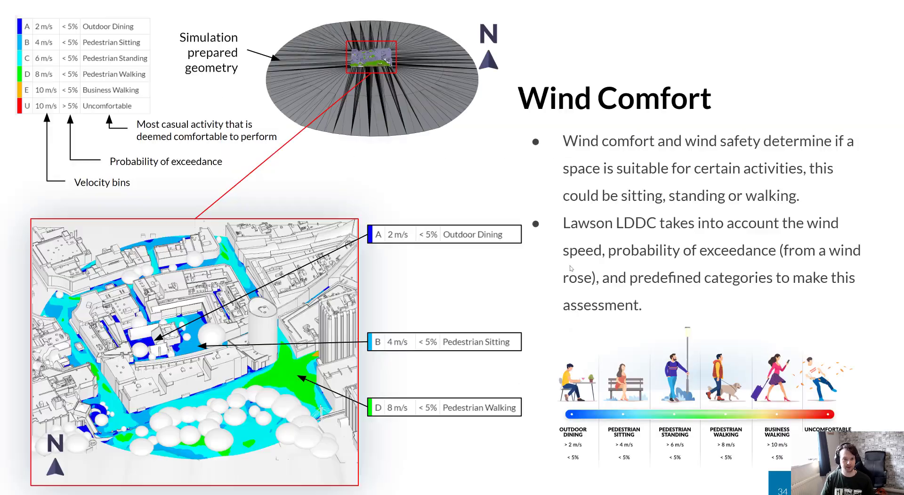